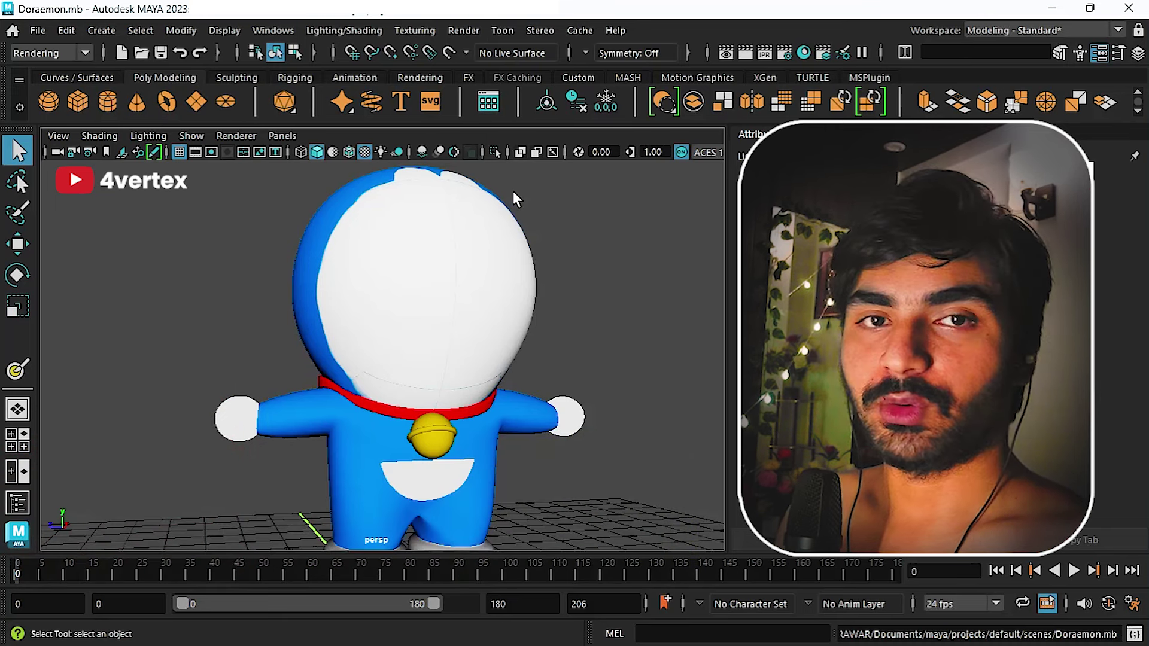
Orbit and zoom the perspective view in close on the Doraemon model
left_click_drag(515, 195, 574, 231, "alt")
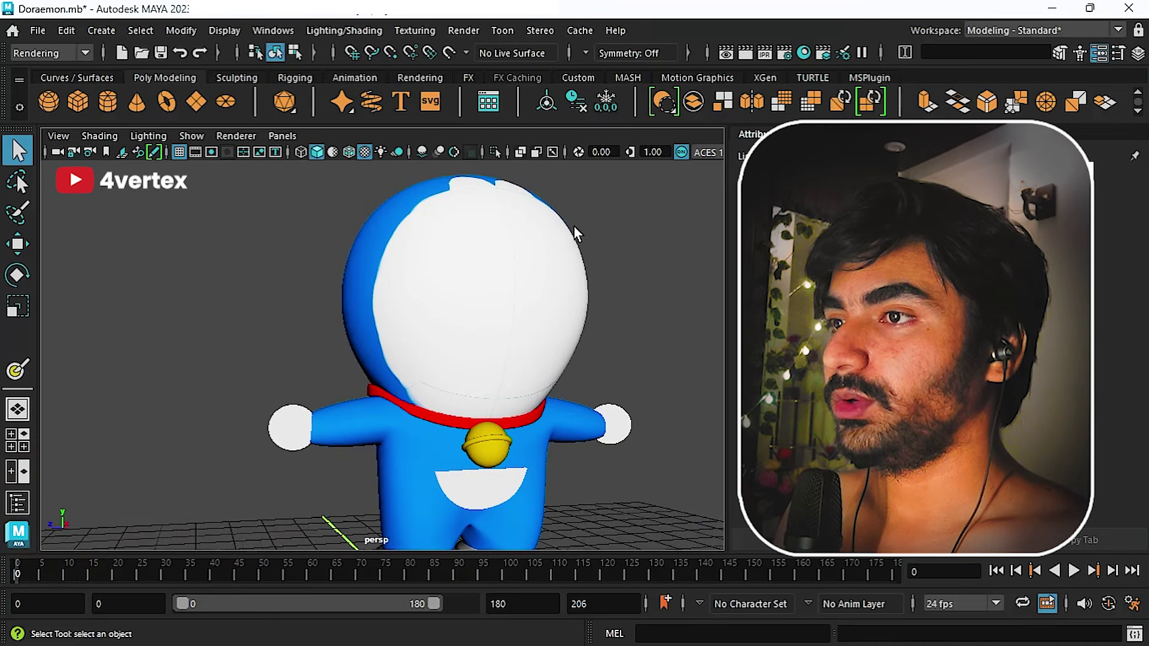
scroll(549, 264, "down", 3)
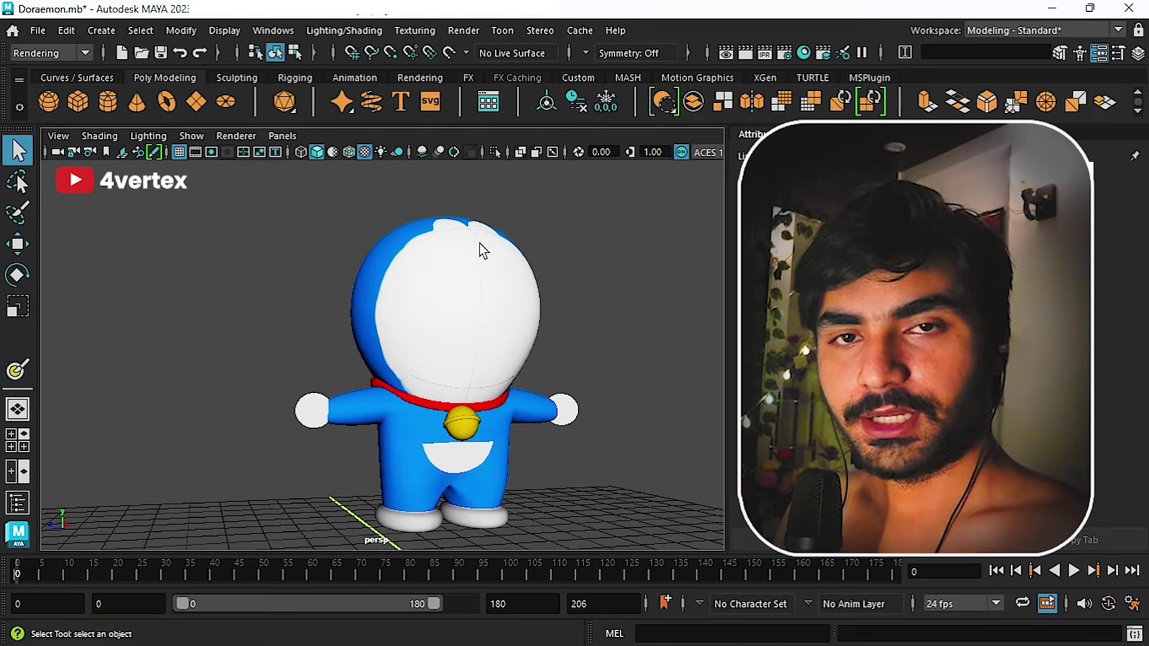
right_click_drag(482, 249, 535, 263, "alt")
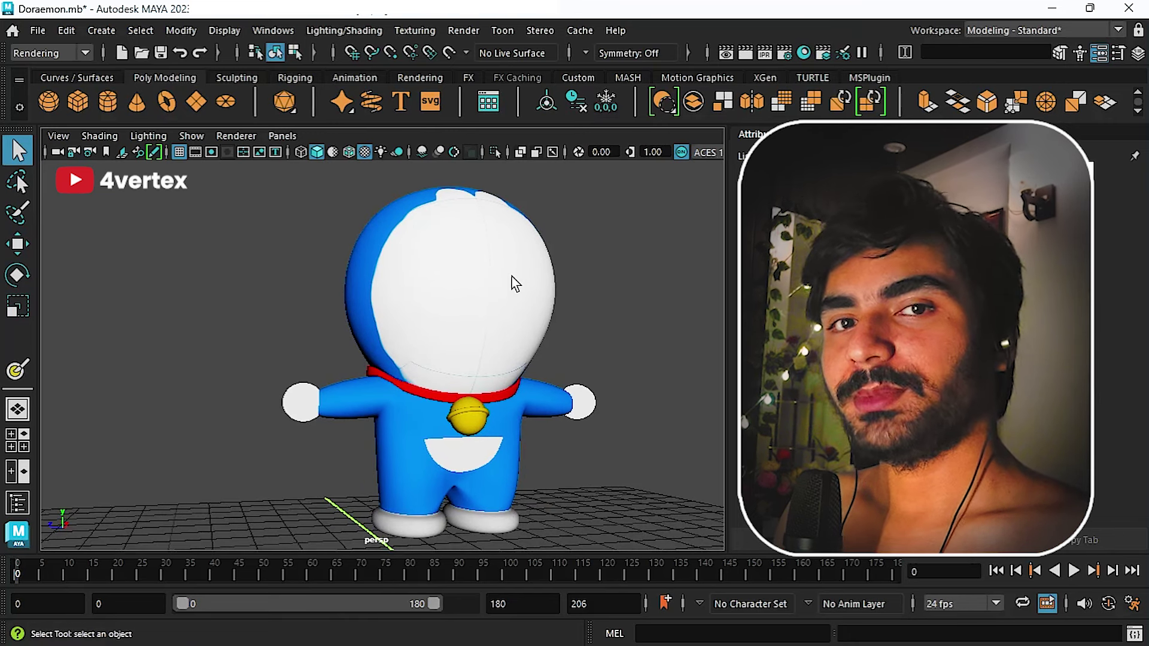
scroll(521, 284, "up", 2)
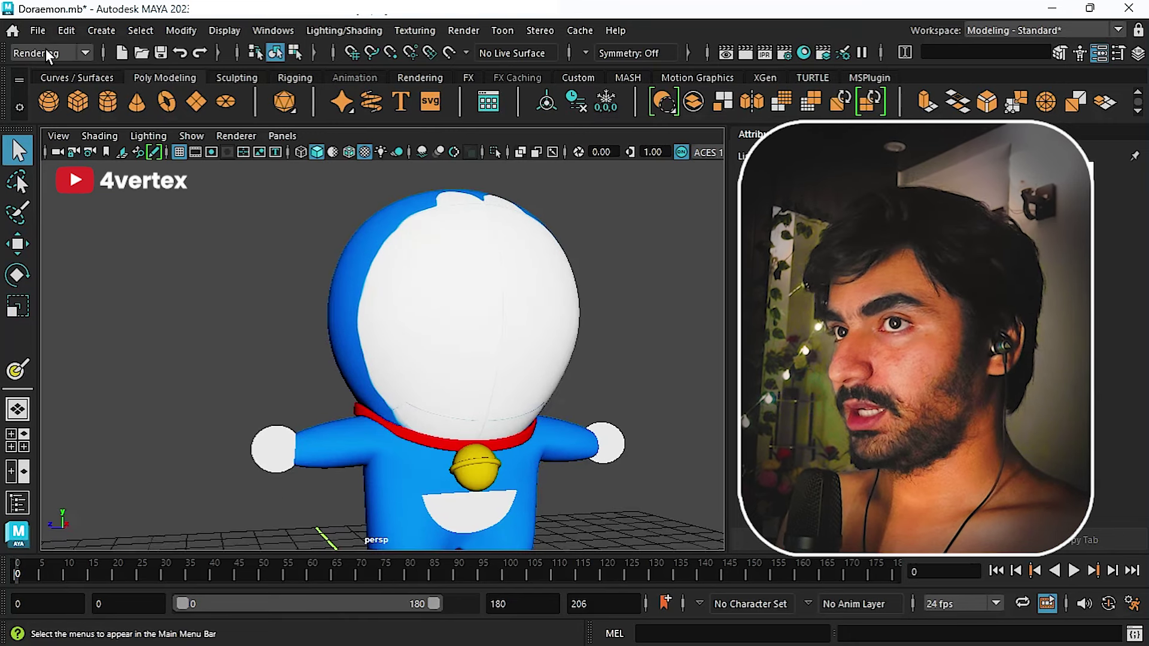
Select the pCube3 body mesh with Rendering kept as the active menu set
left_click(84, 53)
left_click(36, 138)
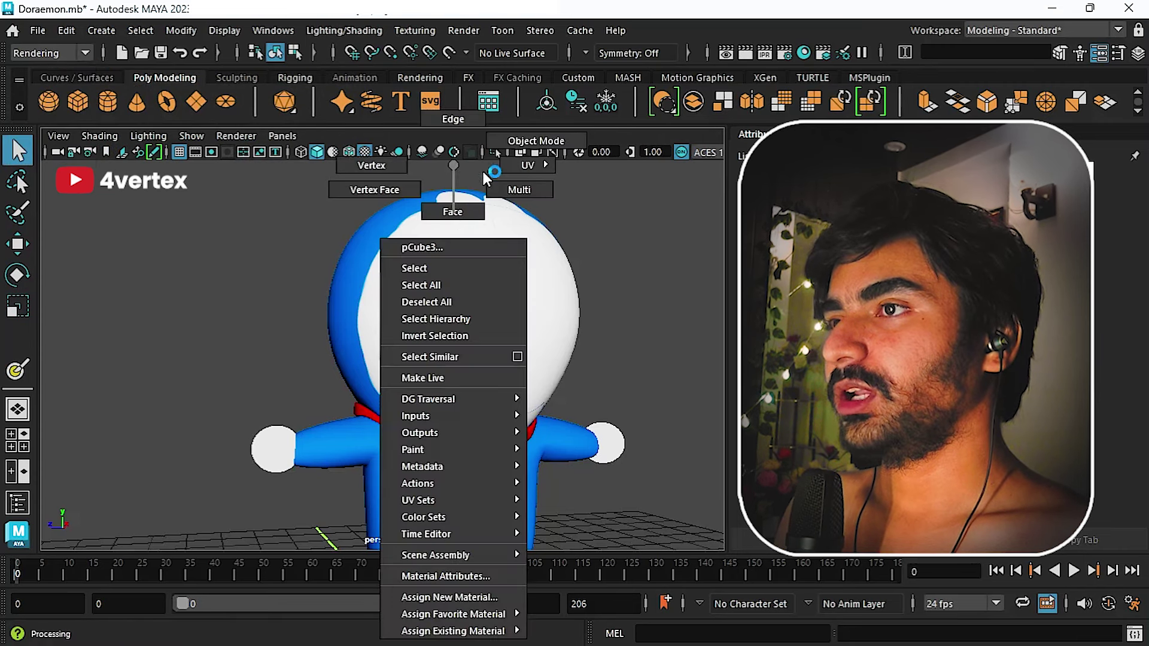
right_click_drag(449, 162, 514, 160)
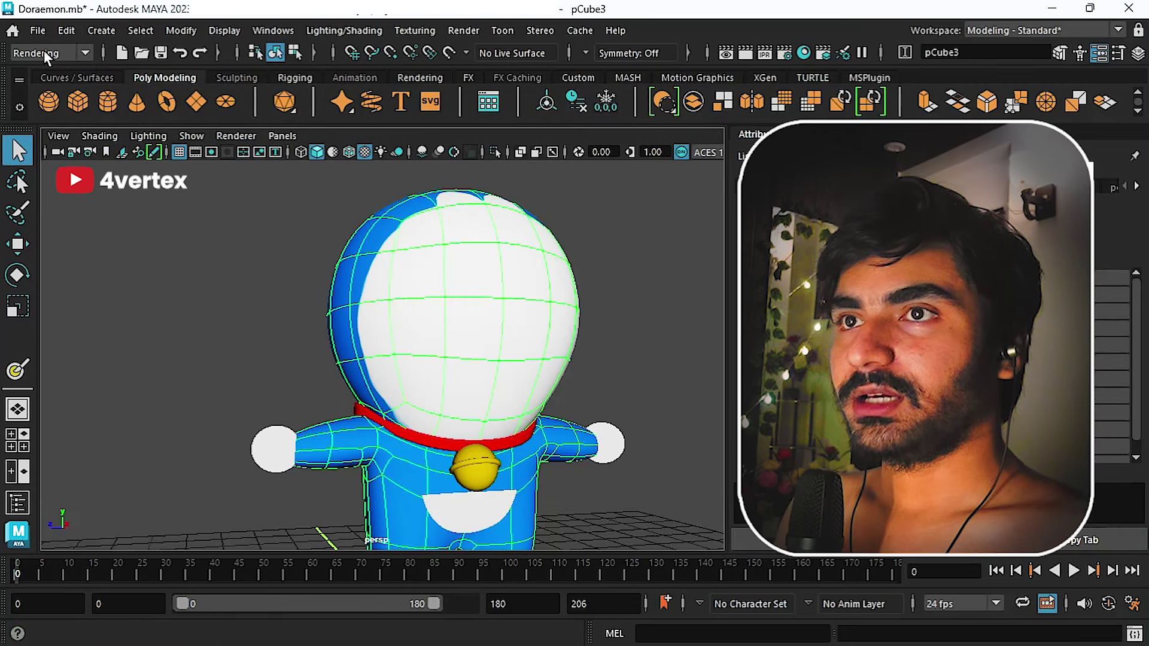
left_click(22, 52)
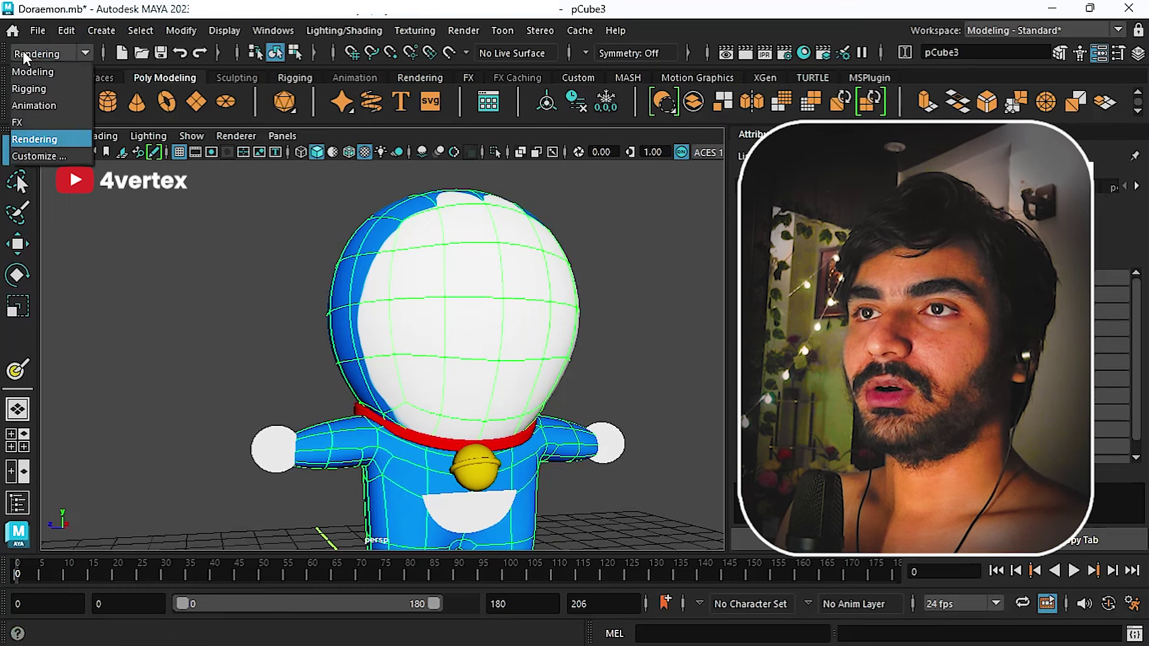
left_click(60, 135)
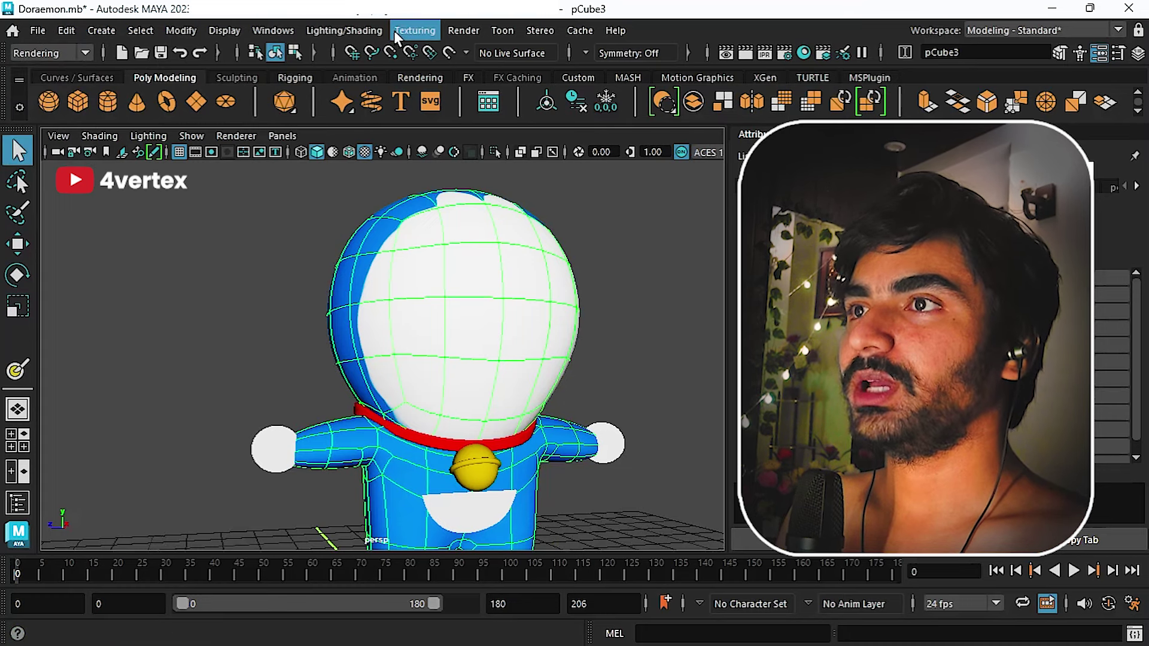
left_click(421, 30)
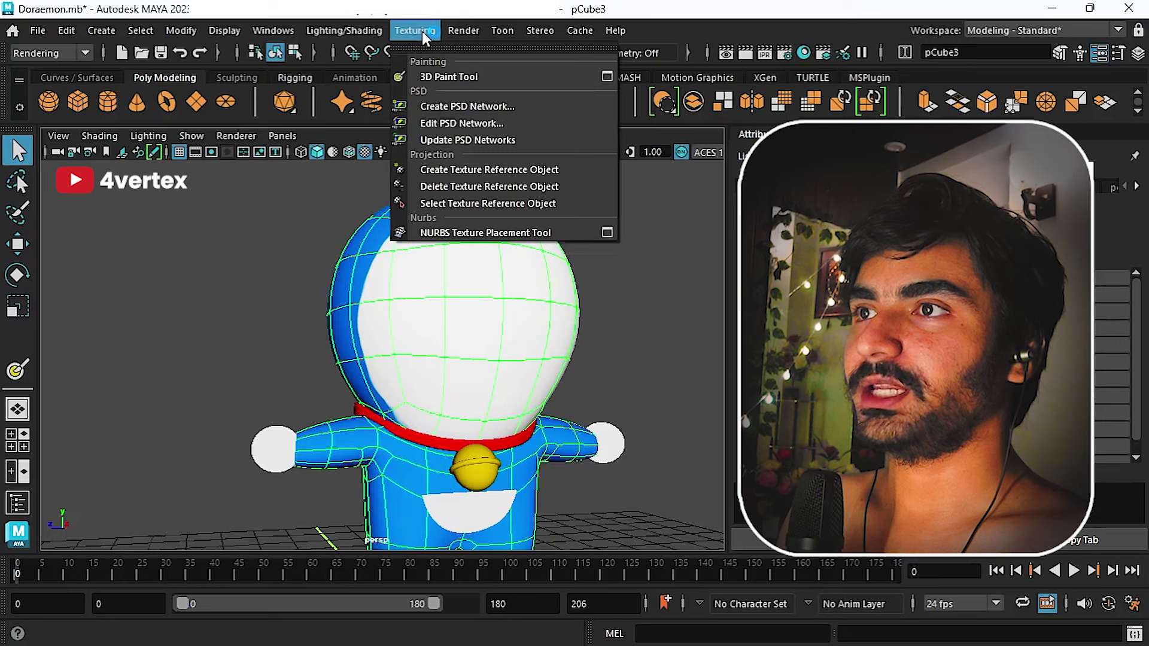
Start the 3D Paint Tool with reset defaults and bring up Assign/Edit File Textures
left_click(607, 77)
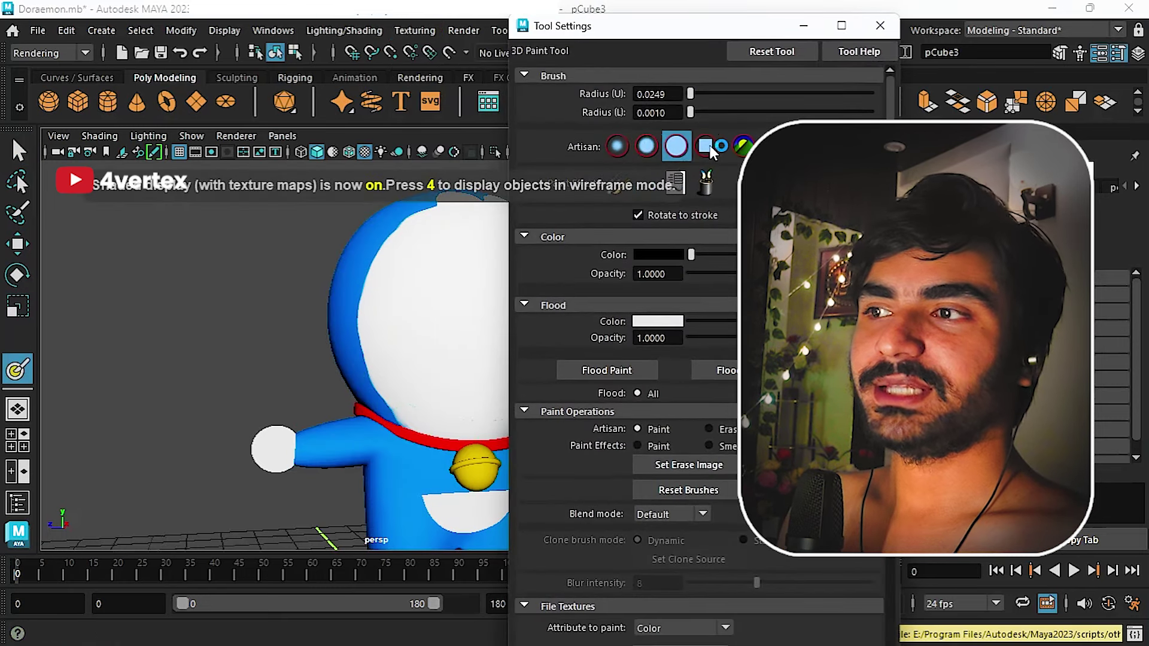
left_click(775, 53)
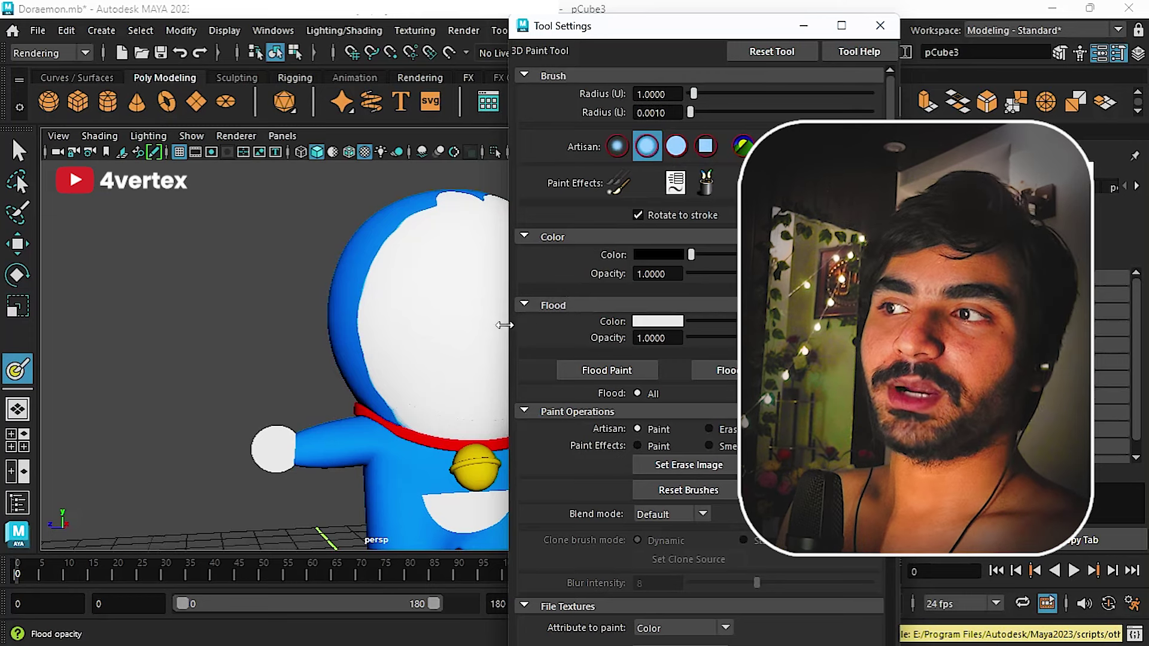
scroll(689, 419, "down", 5)
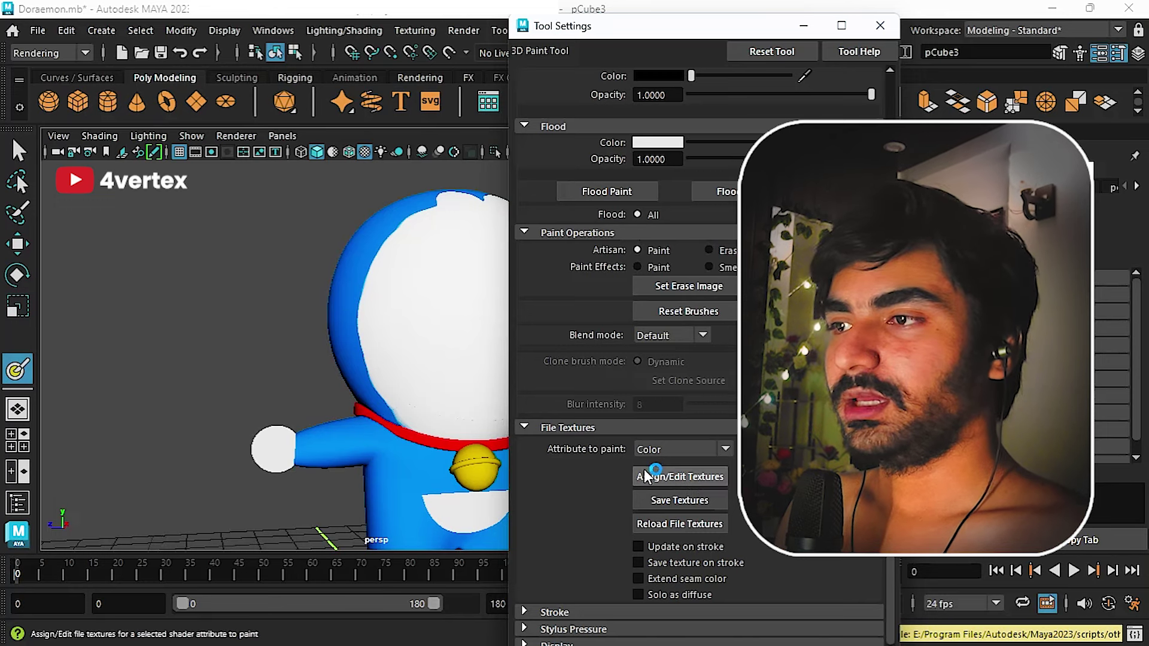
left_click(524, 427)
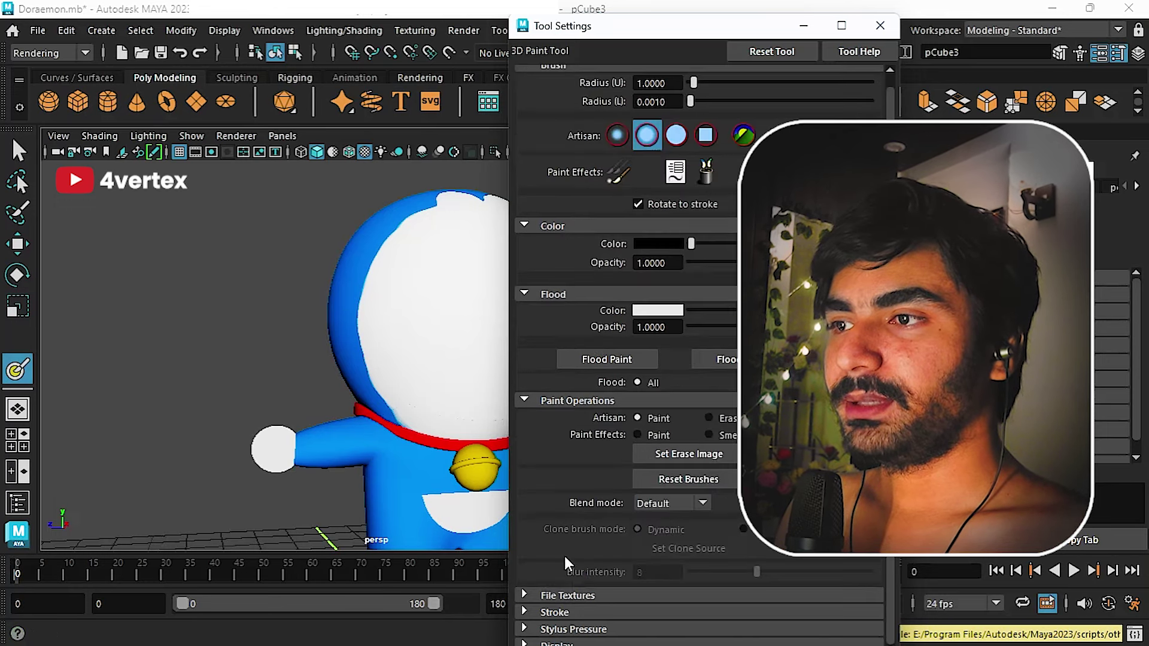
left_click(525, 596)
scroll(605, 569, "down", 5)
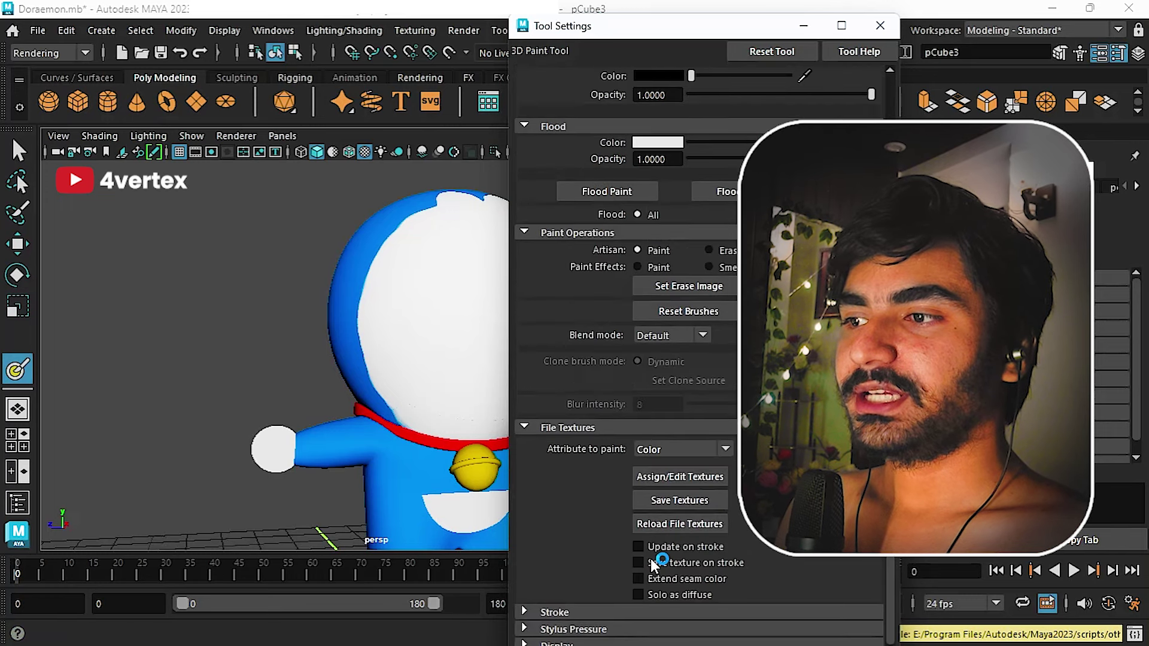
left_click(695, 487)
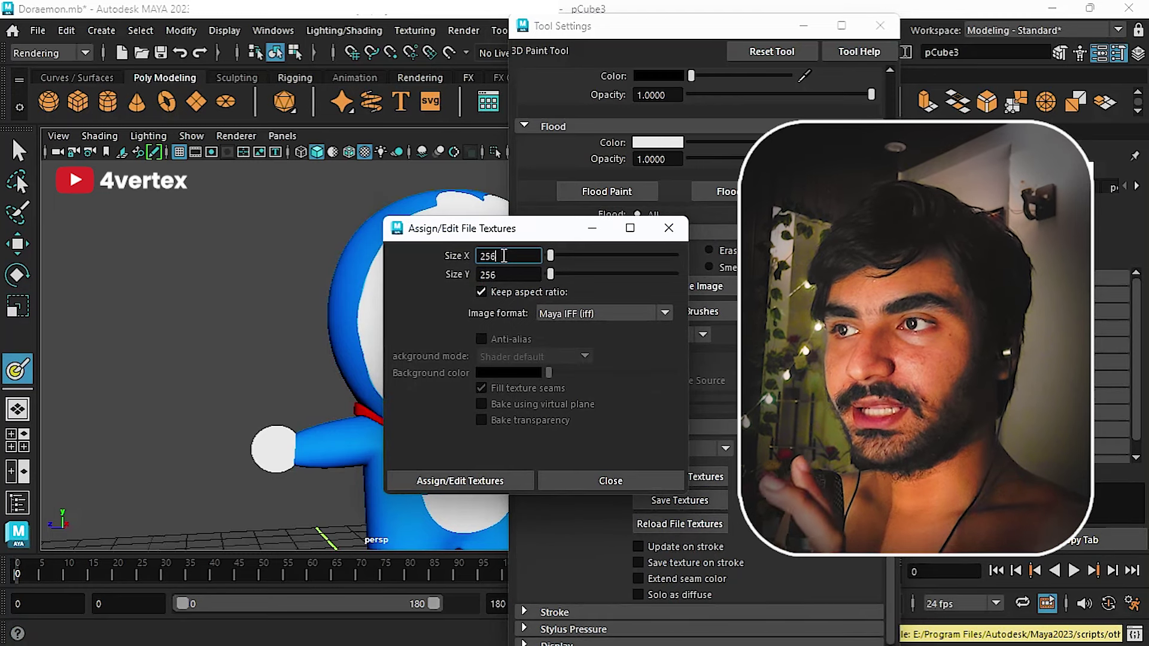
Assign a 2048 × 2048 JPEG file texture for painting
double_click(504, 256)
type("2048")
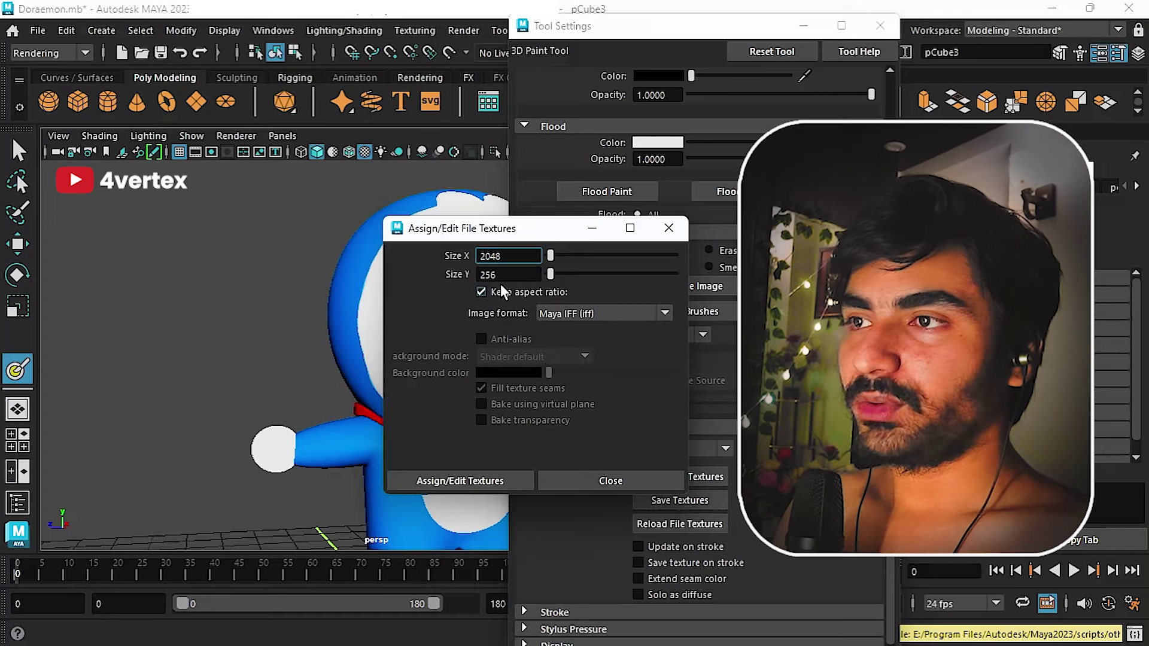
key("Return")
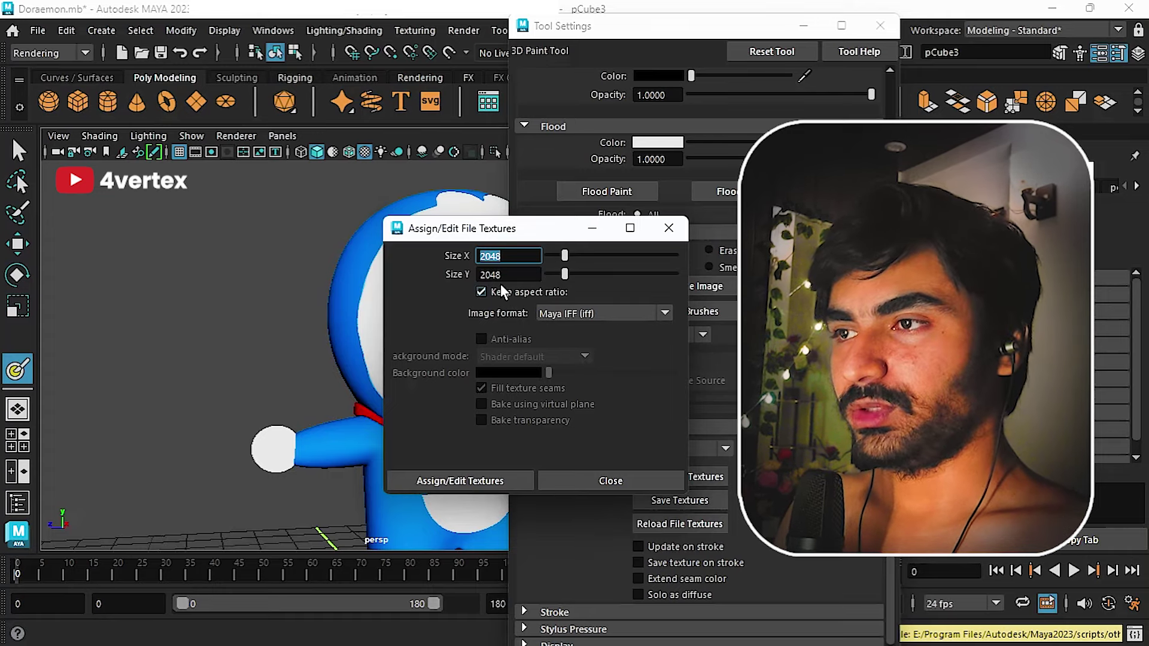
left_click(568, 314)
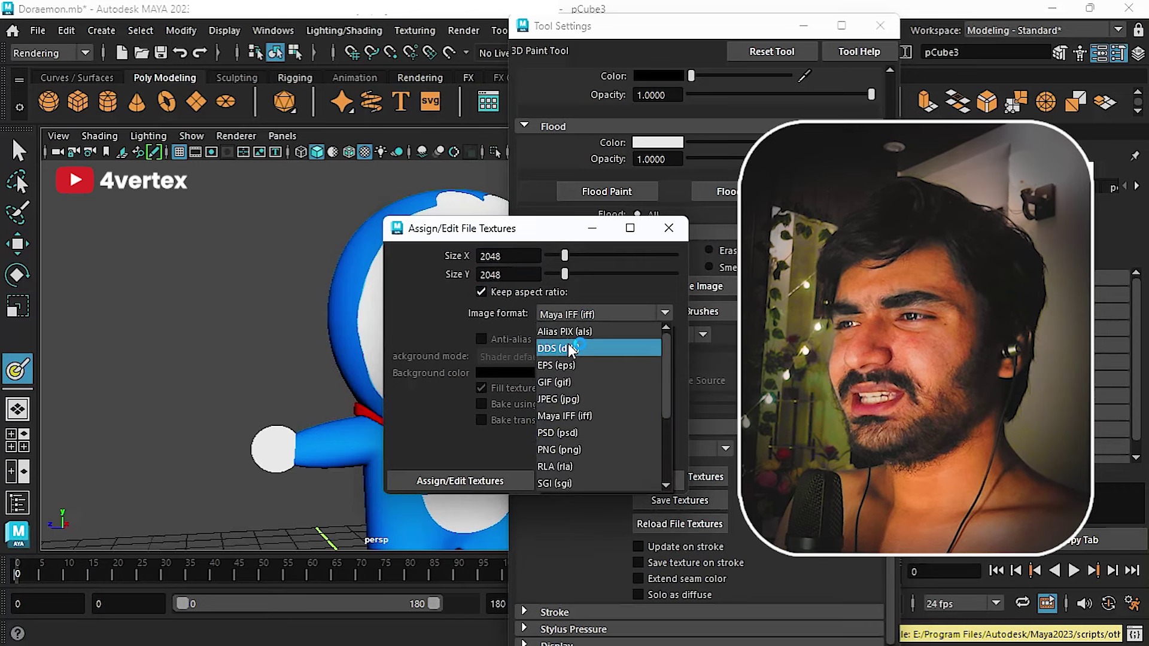
left_click(576, 399)
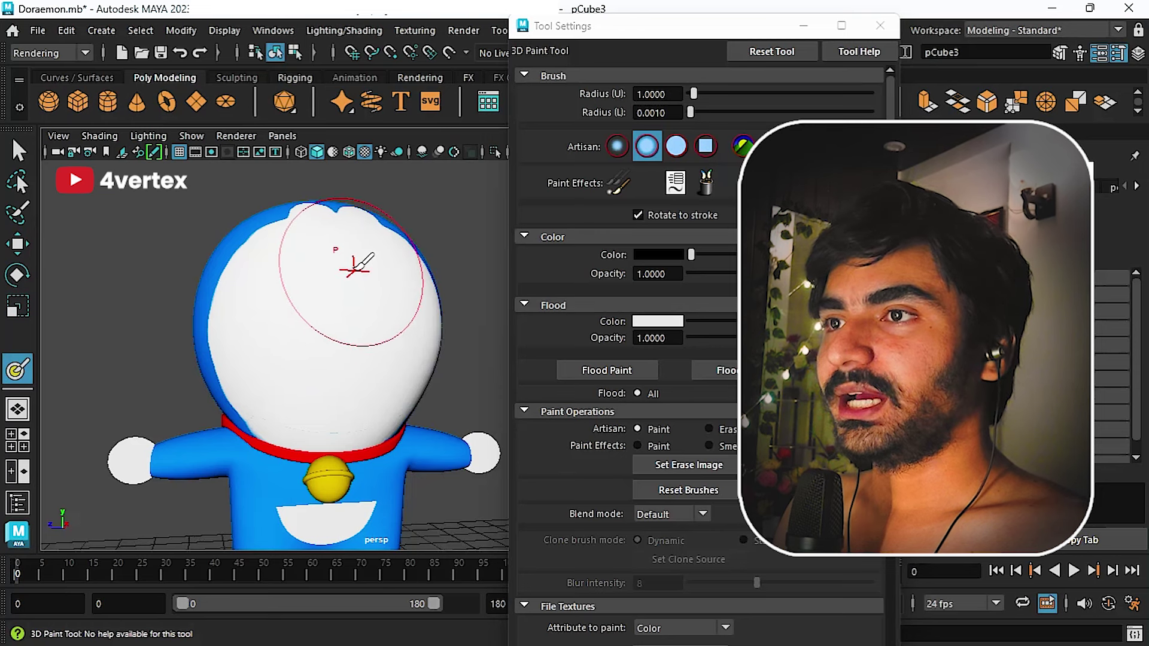
Reactivate the 3D Paint Tool with a solid brush profile at radius 0.1742
key("q")
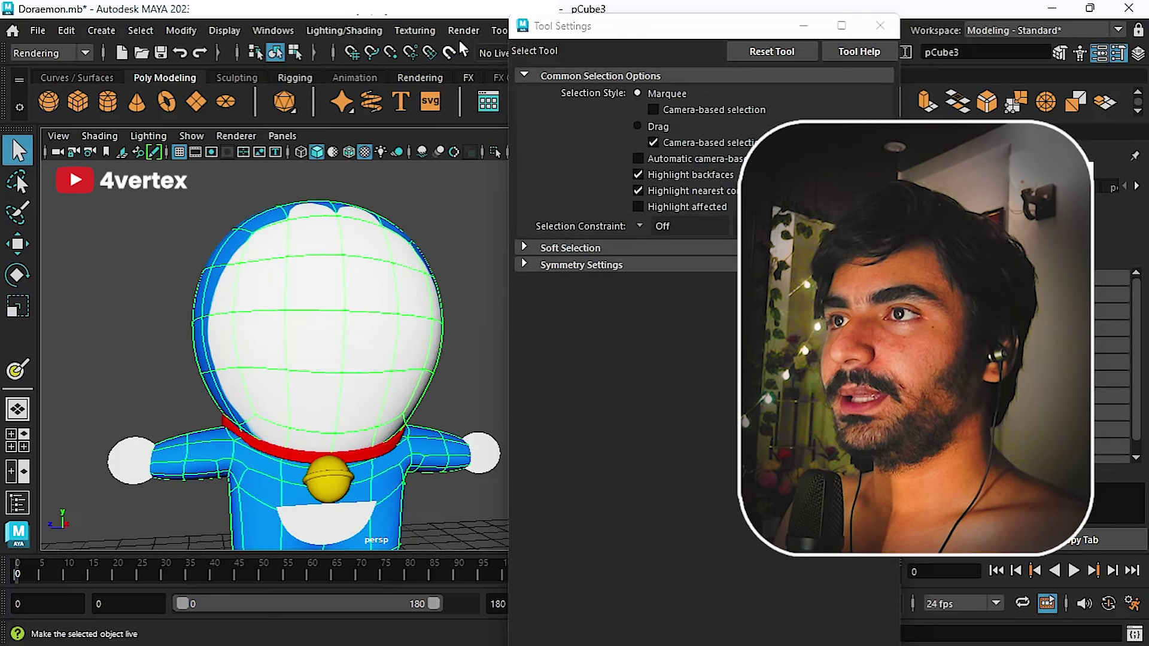
left_click(419, 30)
left_click(453, 78)
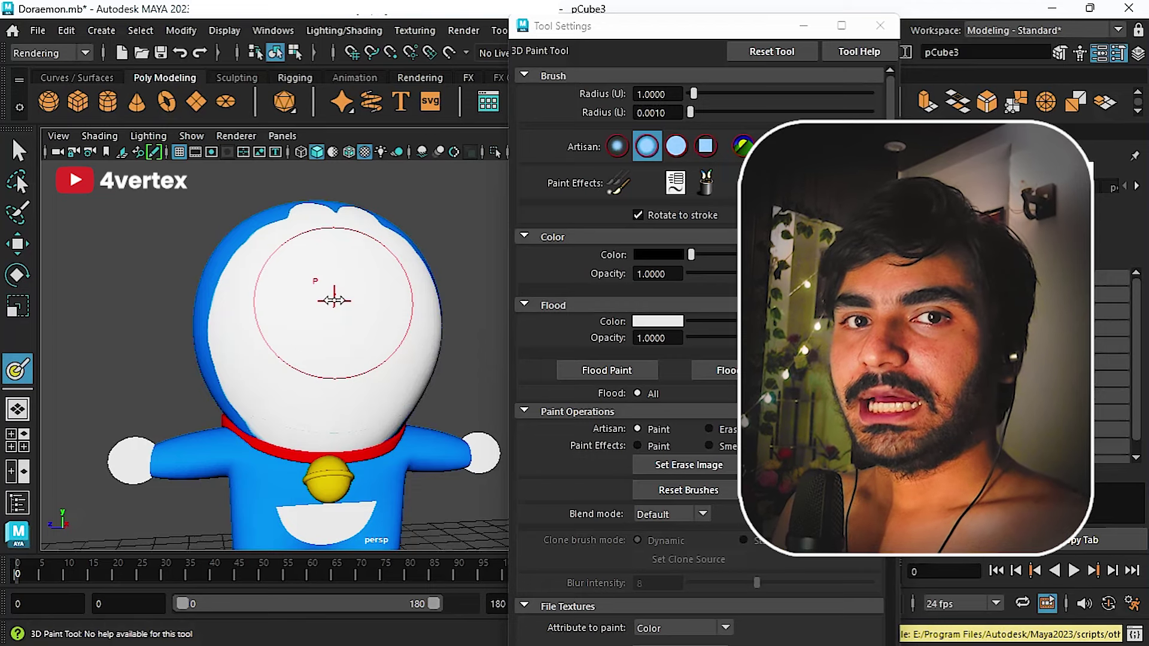
left_click_drag(334, 301, 288, 289)
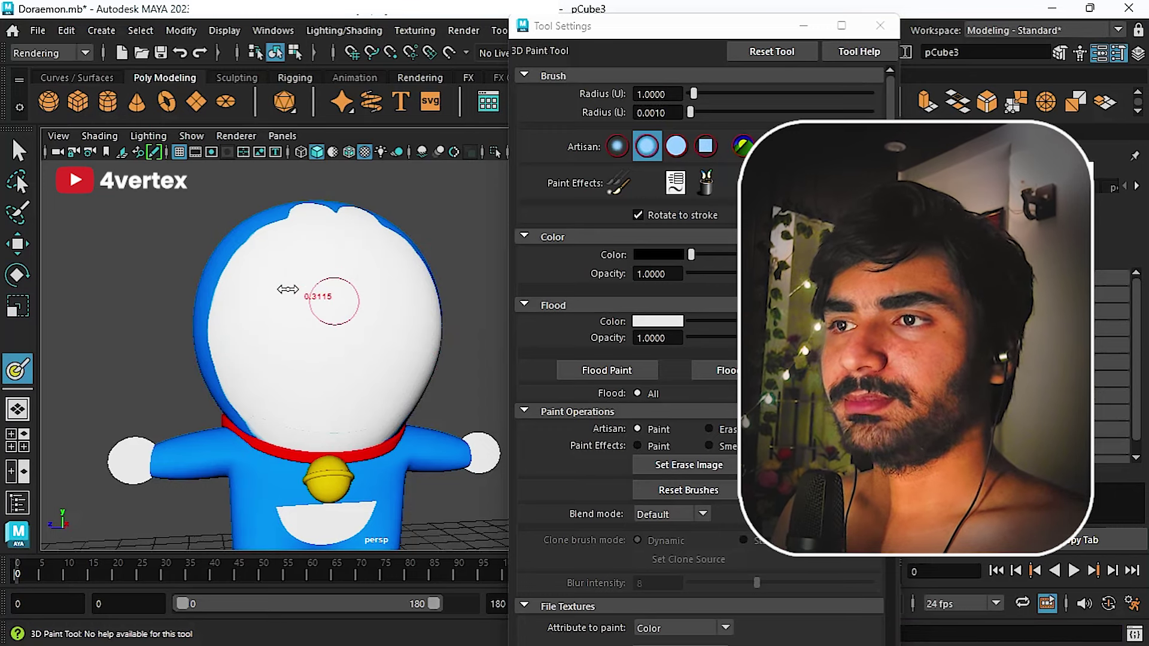
left_click(641, 149)
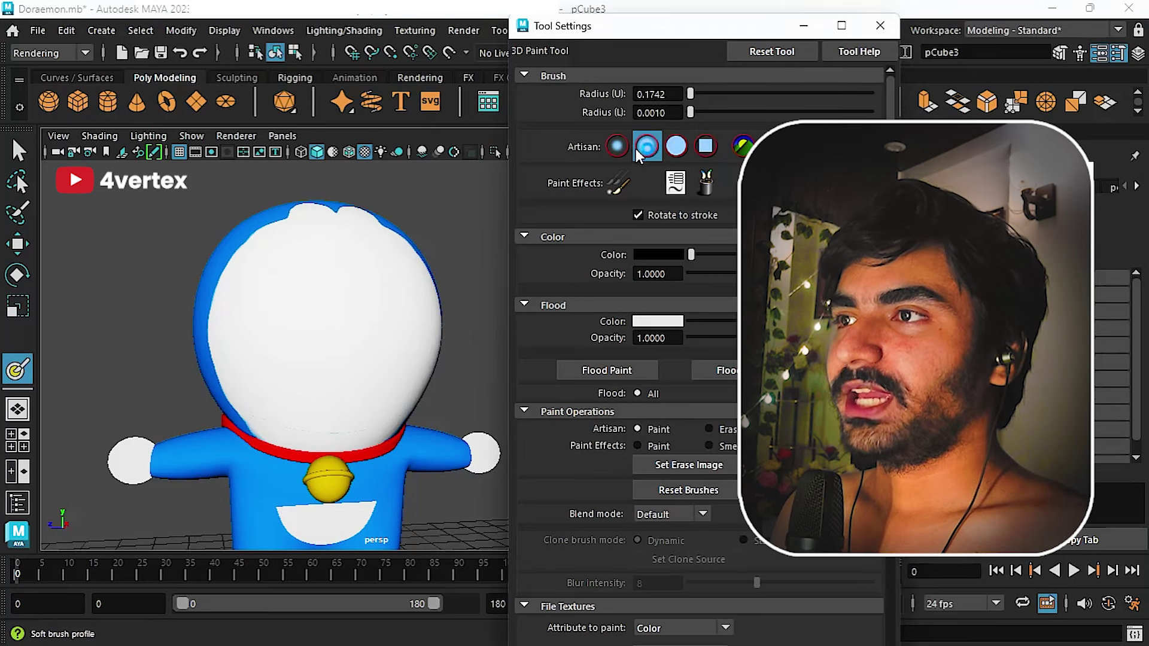
left_click(674, 149)
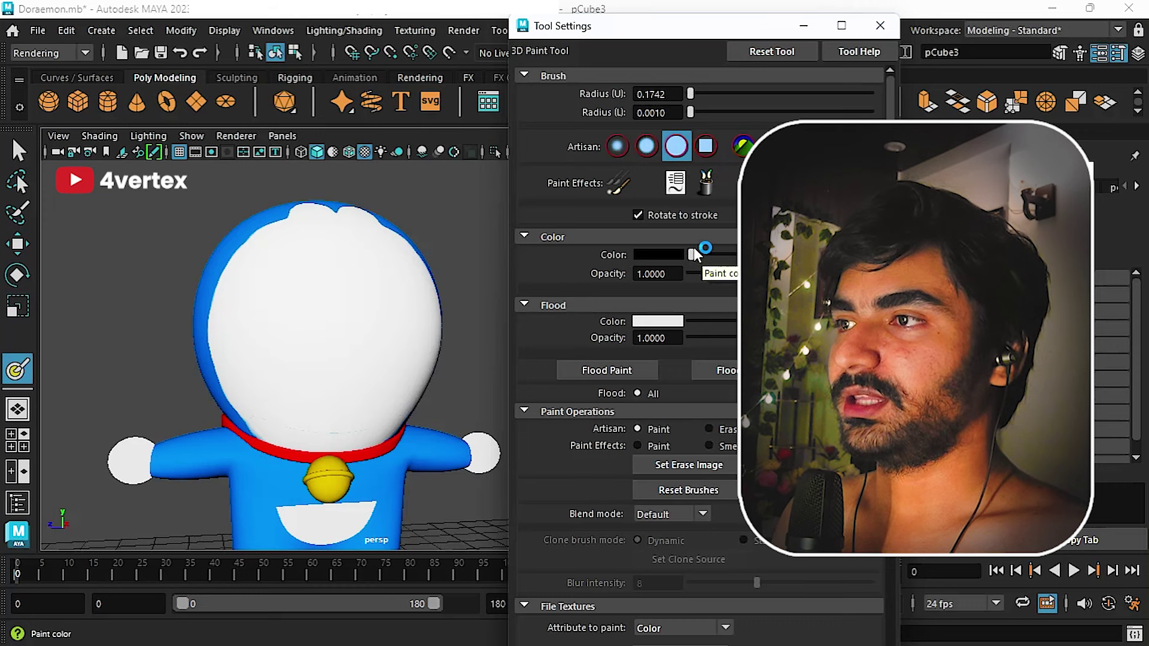
Choose bright green as the paint colour and paint a patch across Doraemon's face
left_click(668, 255)
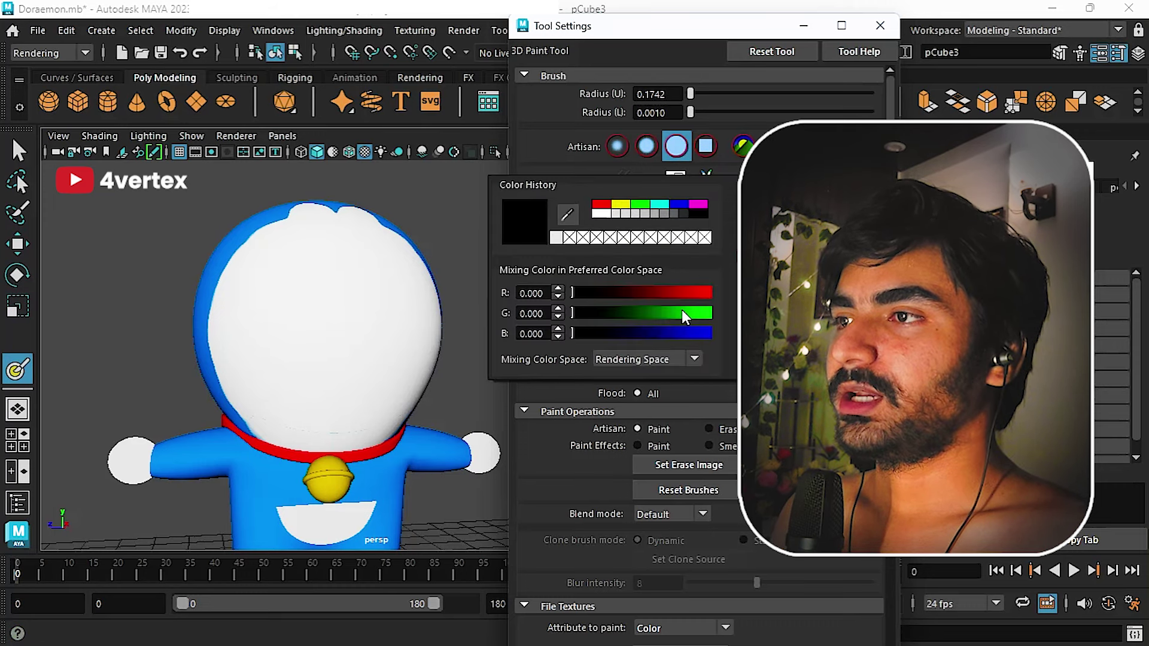
mouse_move(344, 248)
left_mouse_down()
mouse_move(332, 302)
mouse_move(359, 377)
mouse_move(268, 287)
left_mouse_up()
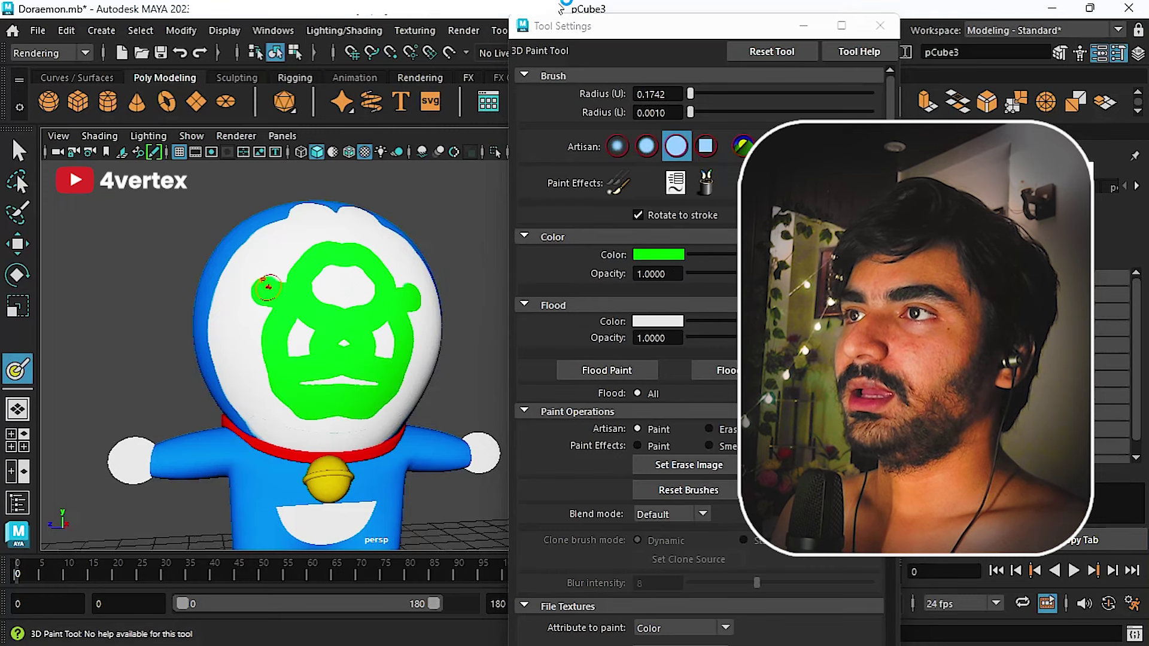
left_click_drag(564, 31, 627, 93)
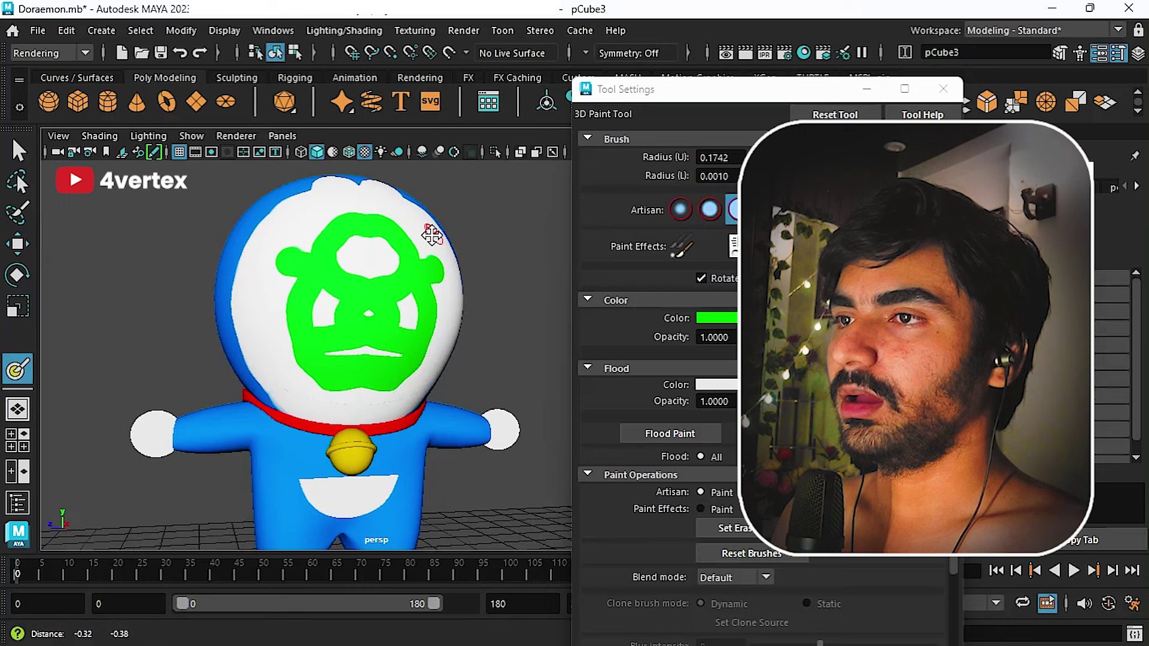
mouse_move(413, 263)
right_mouse_down("alt")
mouse_move(409, 328)
mouse_move(347, 257)
right_mouse_up("alt")
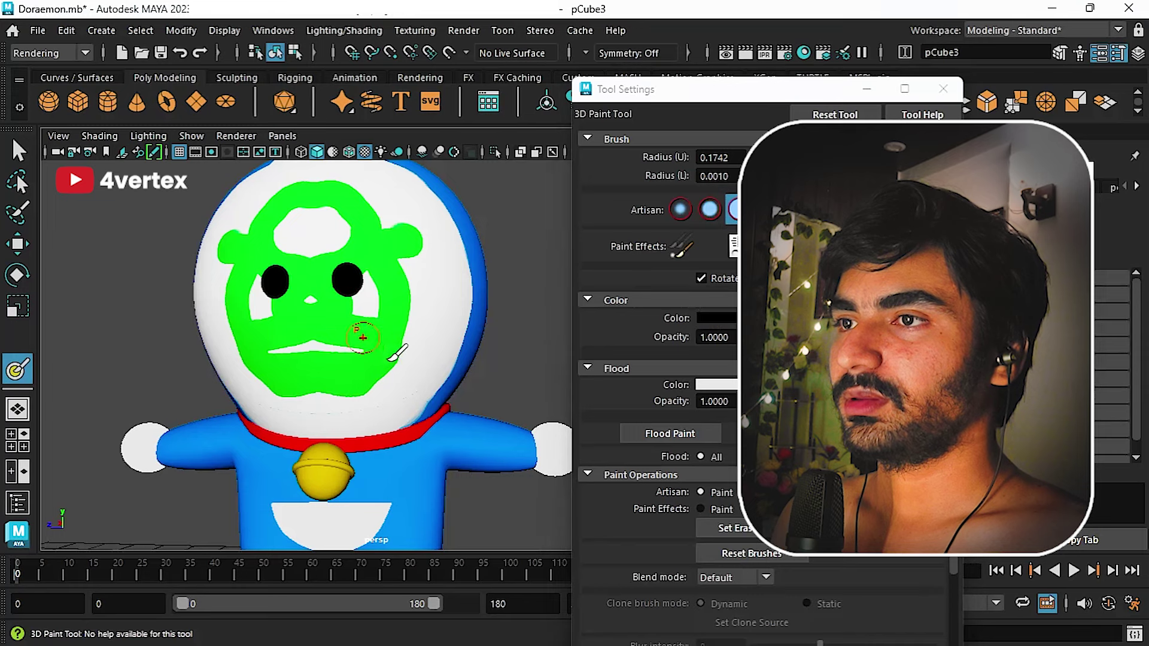
Shrink the brush to radius 0.0236 and paint thin black outlines around both eyes
right_click_drag(395, 353, 359, 335, "alt")
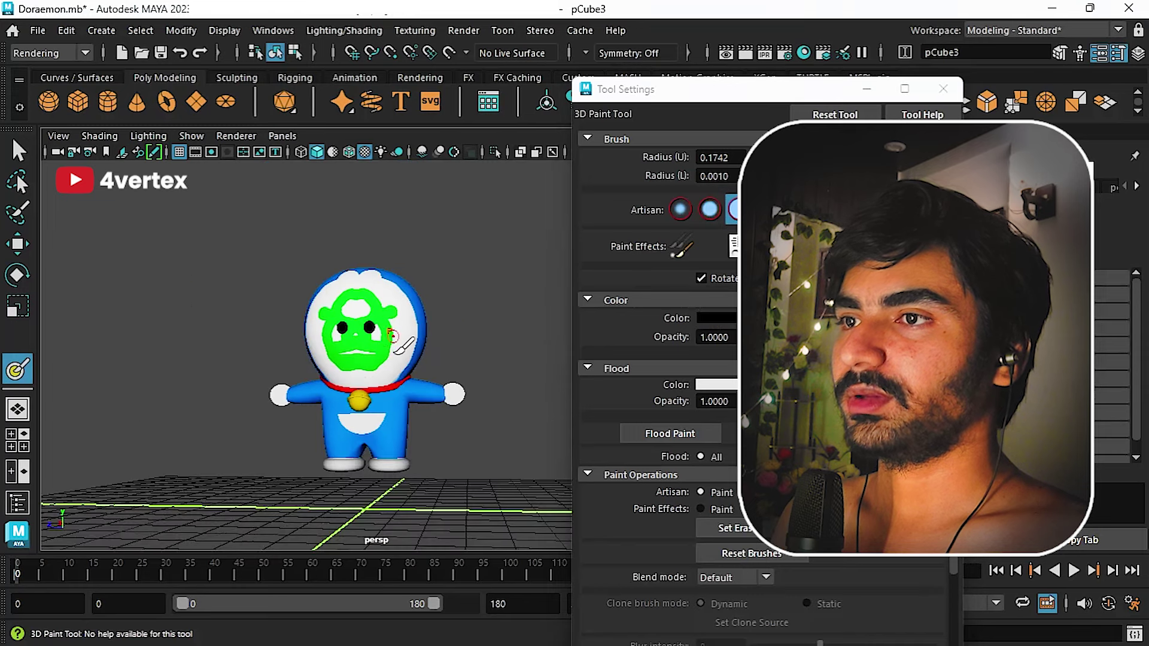
left_click_drag(359, 335, 395, 380, "alt")
scroll(395, 380, "up", 3)
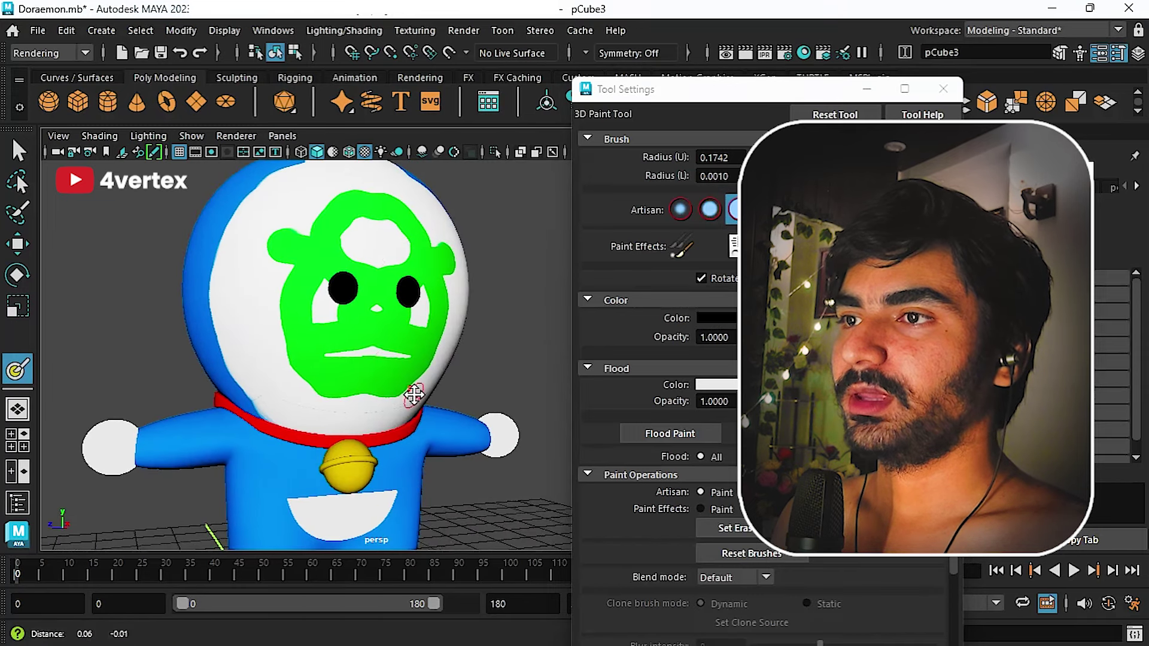
key("b")
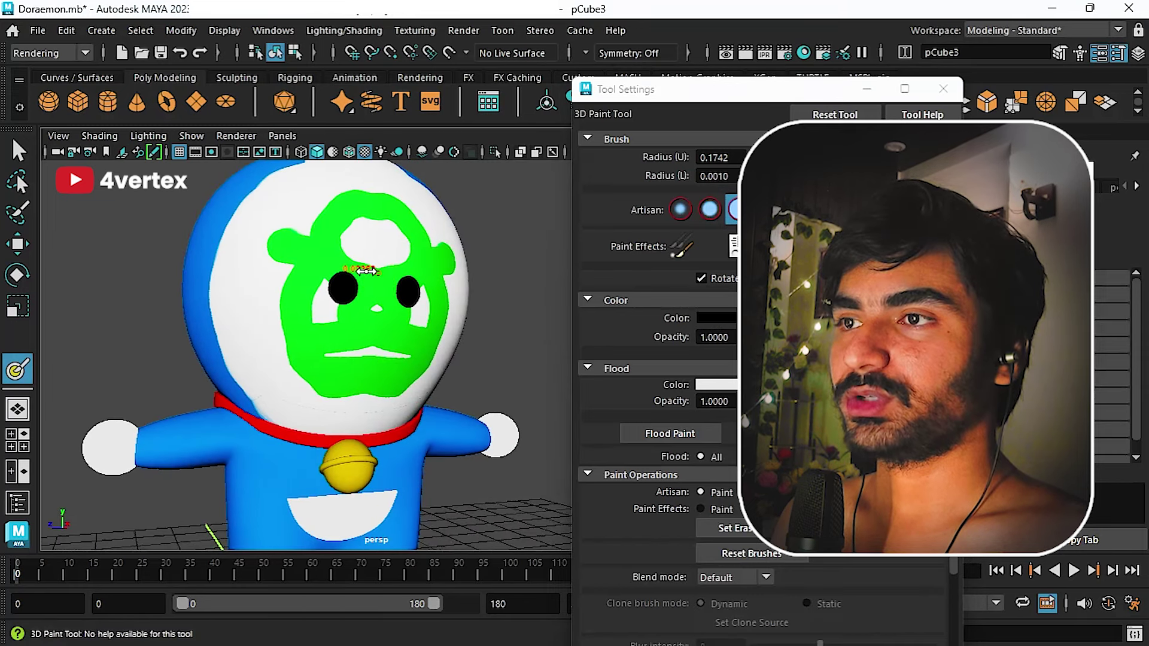
mouse_move(443, 252)
left_mouse_down()
mouse_move(419, 365)
mouse_move(402, 289)
mouse_move(398, 362)
mouse_move(378, 377)
left_mouse_up()
Add more black looping strokes over the face, mainly on its right side
mouse_move(377, 332)
left_mouse_down("alt")
mouse_move(379, 357)
mouse_move(422, 234)
mouse_move(374, 311)
left_mouse_up("alt")
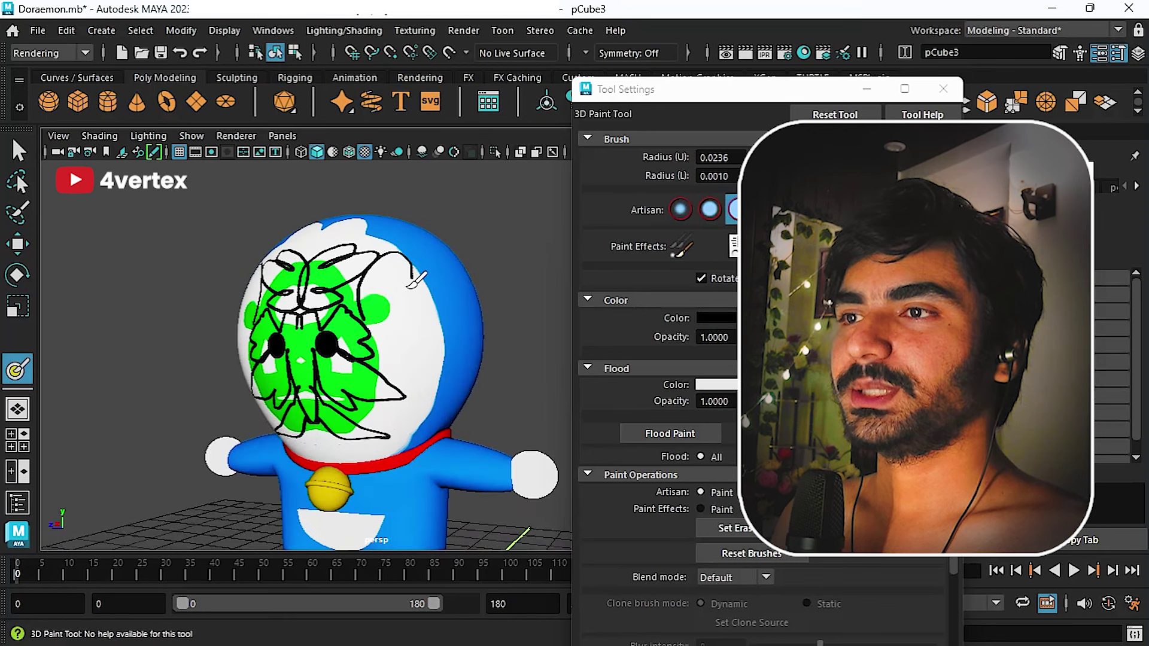
left_click_drag(417, 278, 422, 344)
mouse_move(413, 305)
left_mouse_down()
mouse_move(392, 311)
mouse_move(362, 284)
left_mouse_up()
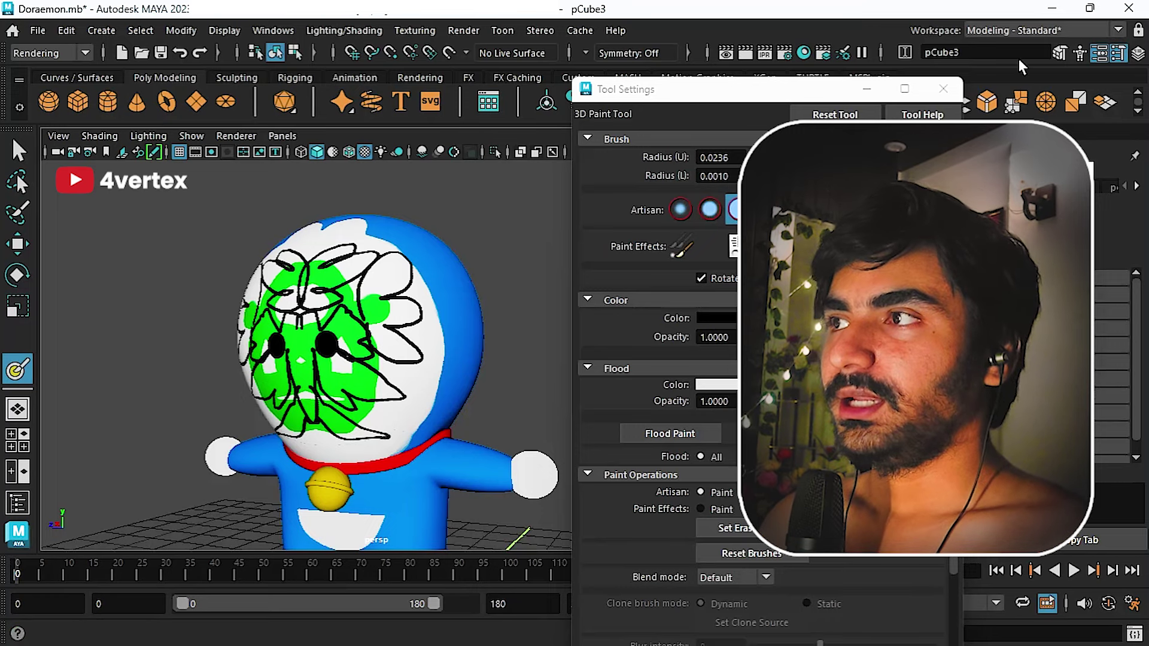
Close the 3D Paint Tool settings window
left_click(938, 94)
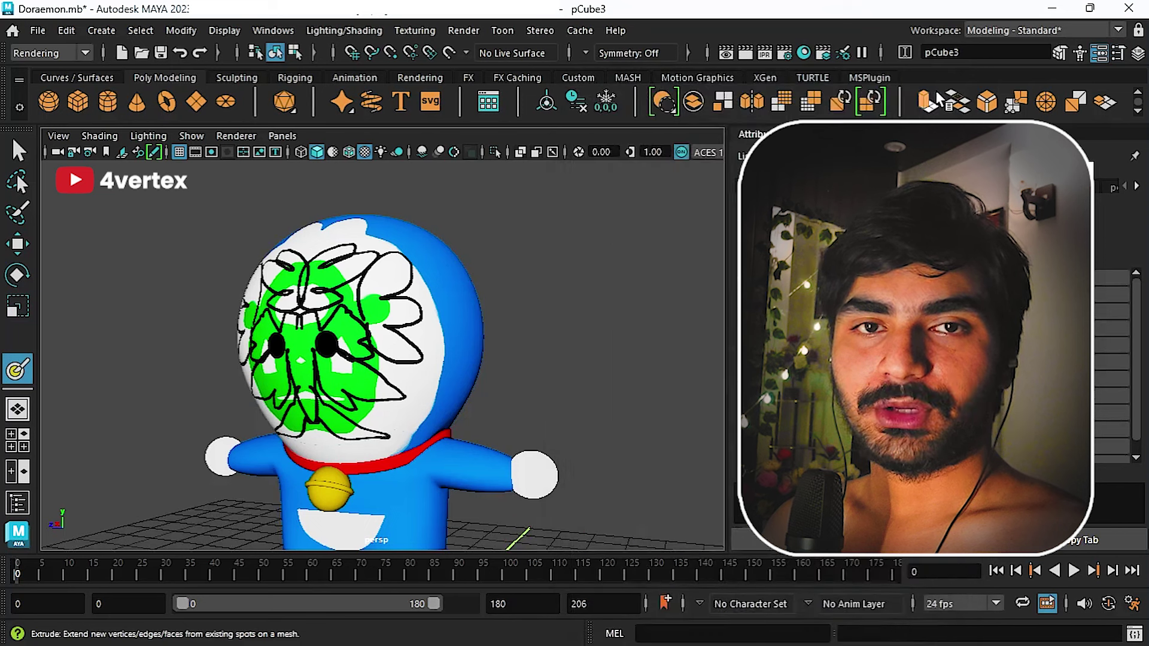